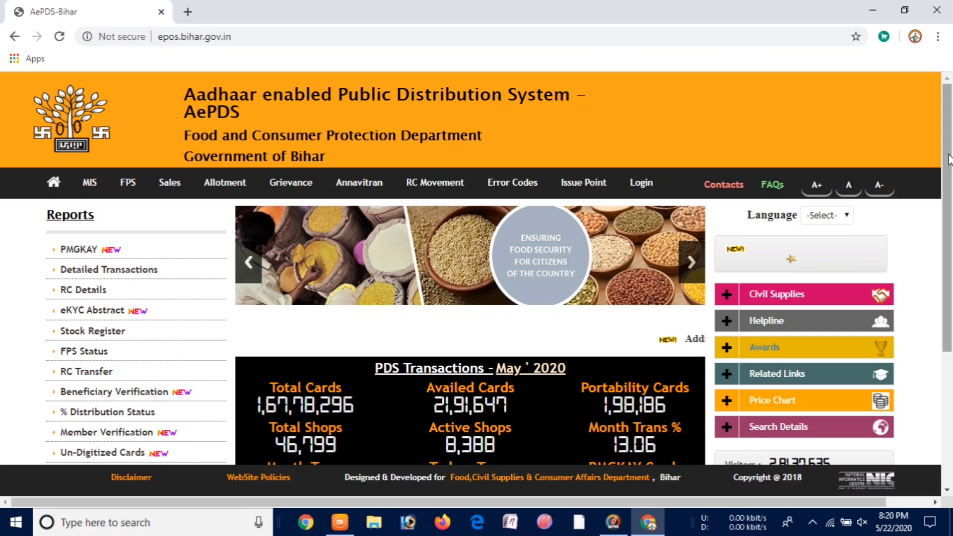
{"action": "left_click_drag", "start_coordinate": [949, 159], "coordinate": [950, 386]}
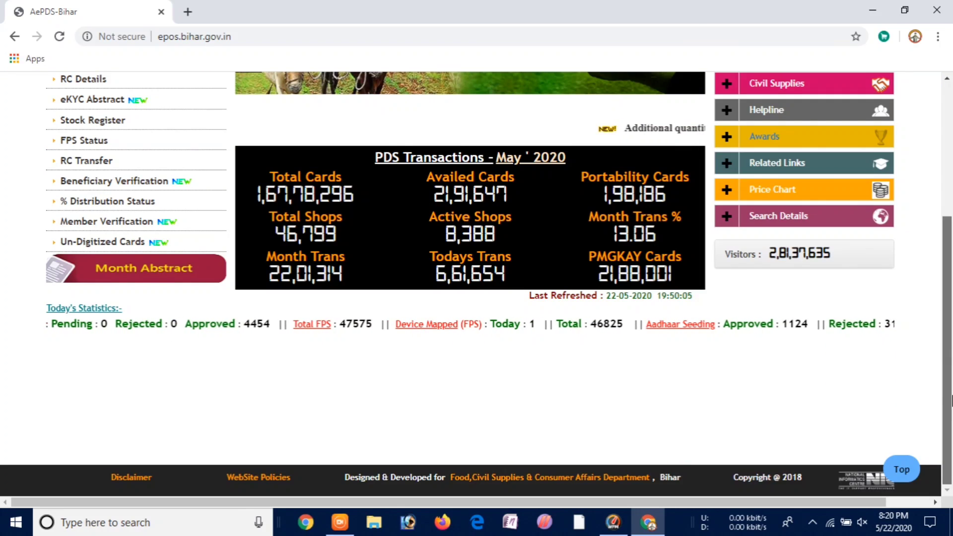
{"action": "scroll", "coordinate": [951, 272], "scroll_direction": "up", "scroll_amount": 2}
{"action": "scroll", "coordinate": [951, 272], "scroll_direction": "up", "scroll_amount": 7}
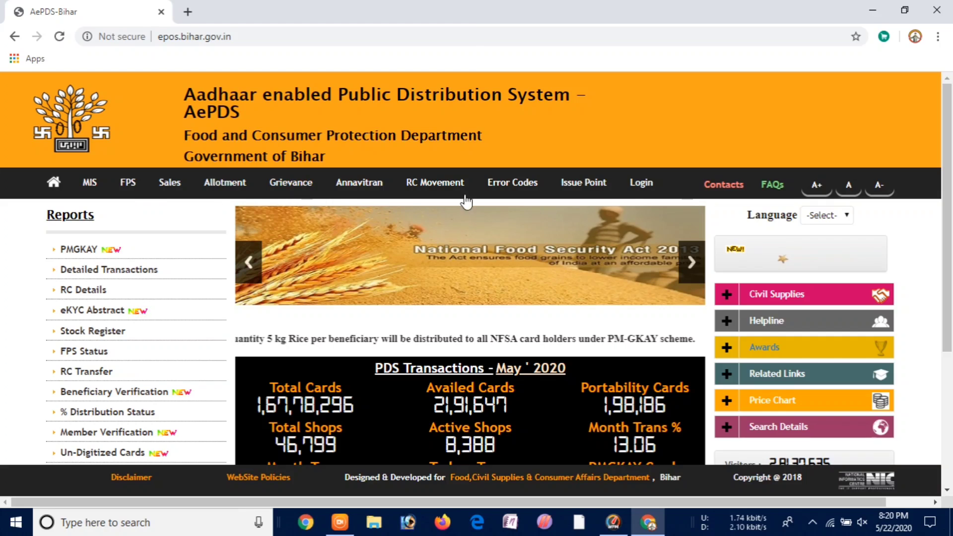
- Open a new grievance registration form and set its Type to CARD ISSUES
{"action": "left_click", "coordinate": [295, 193]}
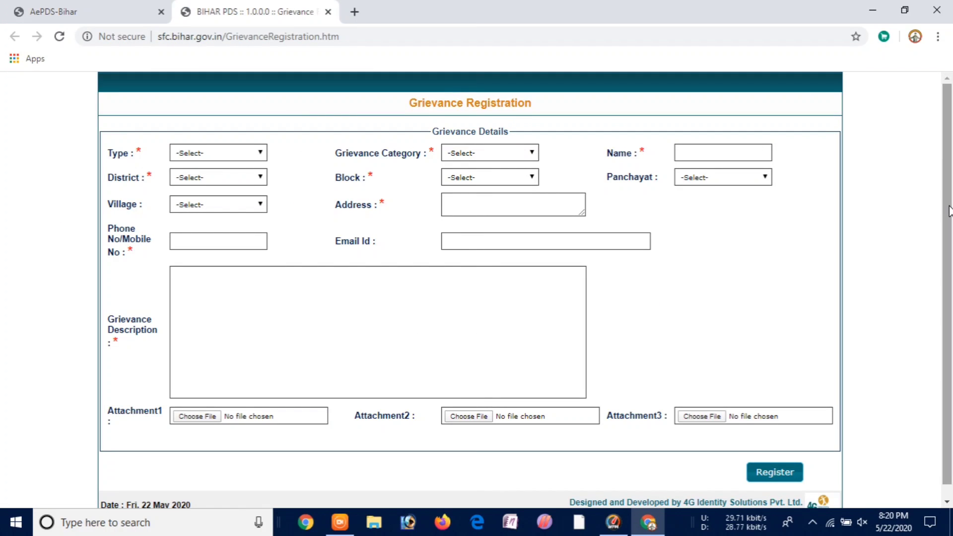
{"action": "scroll", "coordinate": [947, 203], "scroll_direction": "down", "scroll_amount": 1}
{"action": "scroll", "coordinate": [948, 199], "scroll_direction": "up", "scroll_amount": 1}
{"action": "left_click", "coordinate": [234, 157]}
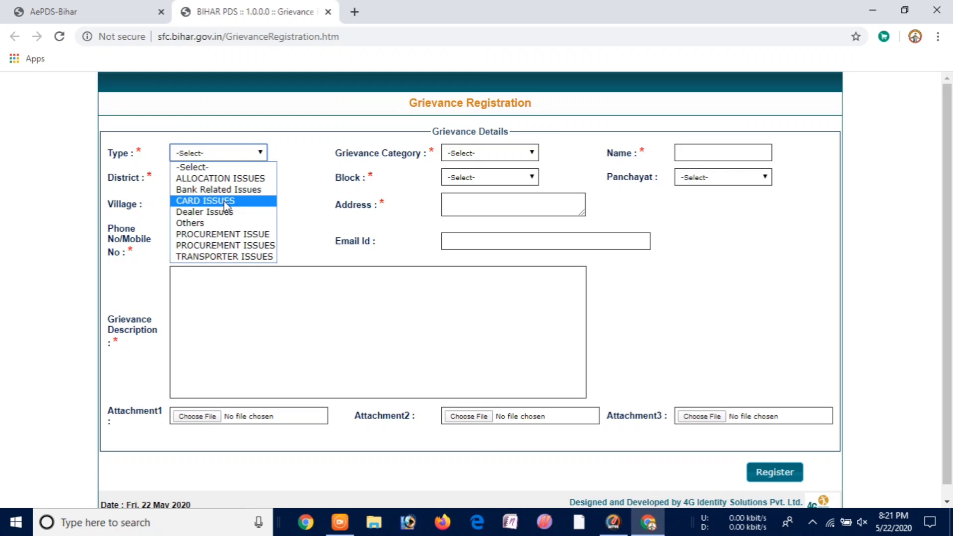
{"action": "left_click", "coordinate": [224, 201]}
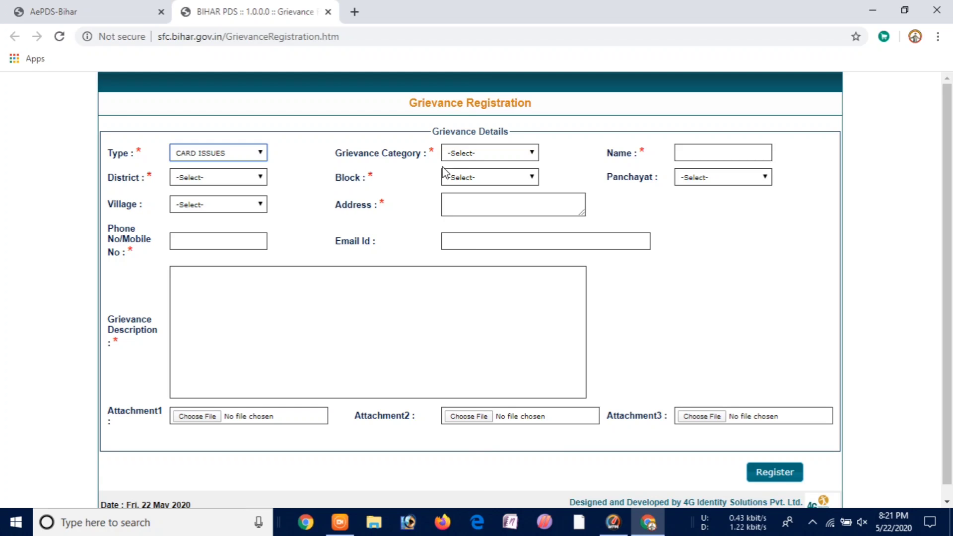
- Choose Name Missing in Card from the Grievance Category list
{"action": "left_click", "coordinate": [501, 155]}
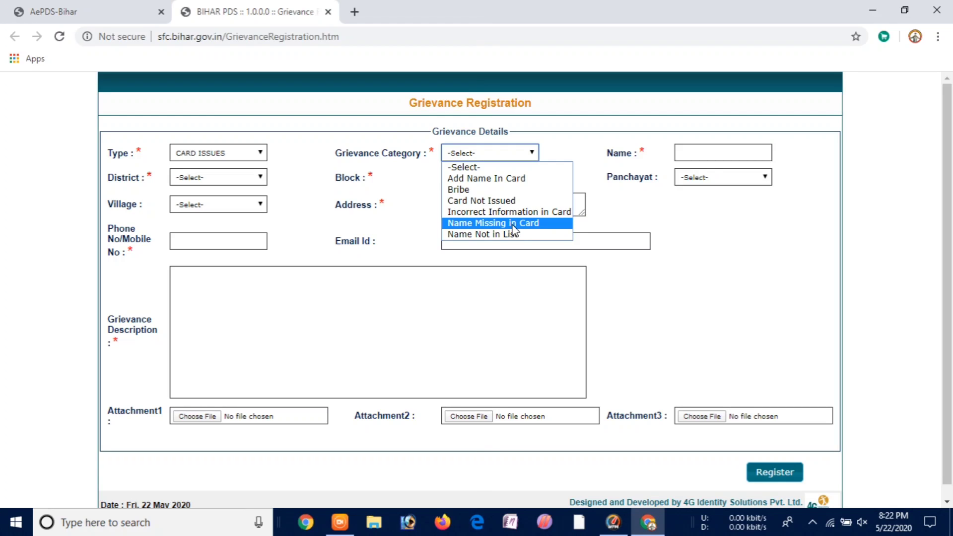
{"action": "left_click", "coordinate": [513, 225]}
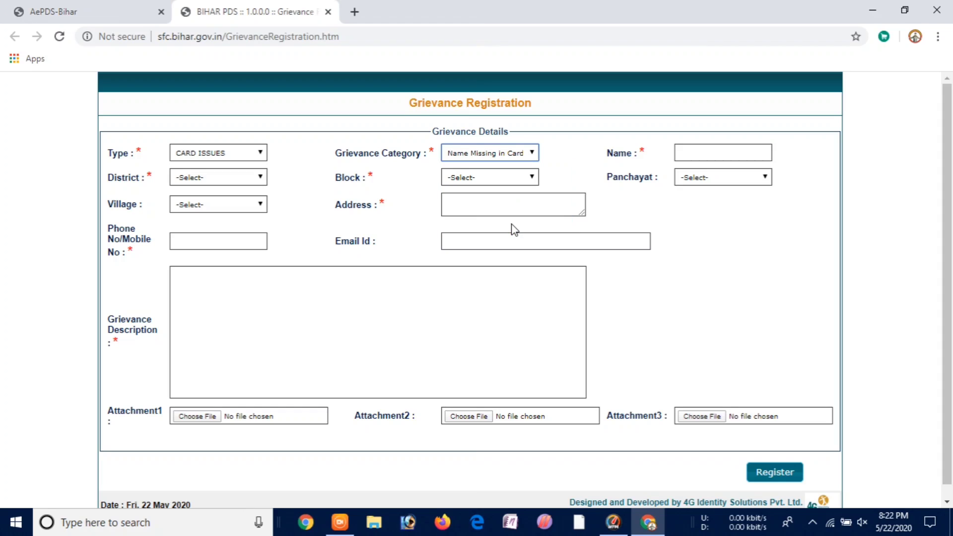
- Enter the applicant's name and choose Aurangabad as the District
{"action": "left_click", "coordinate": [717, 149]}
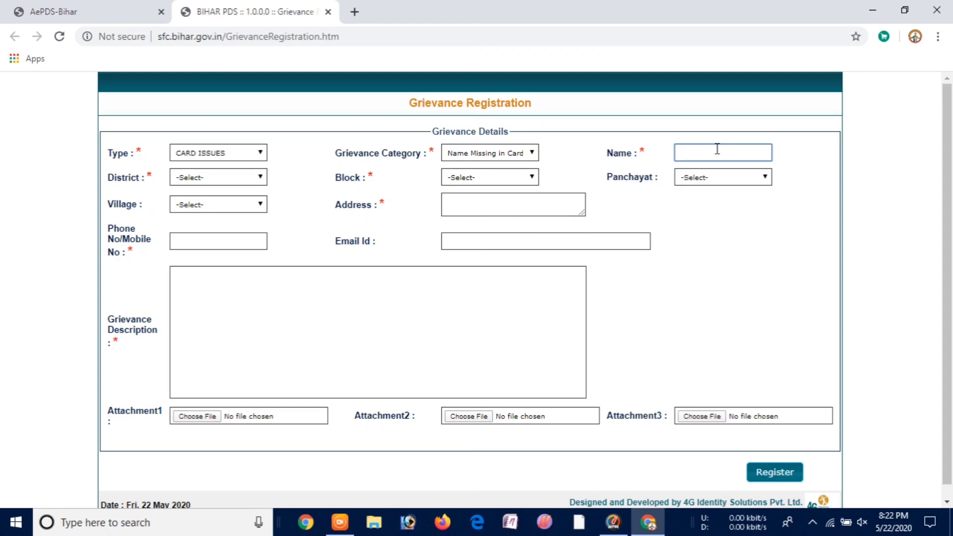
{"action": "left_click", "coordinate": [710, 206]}
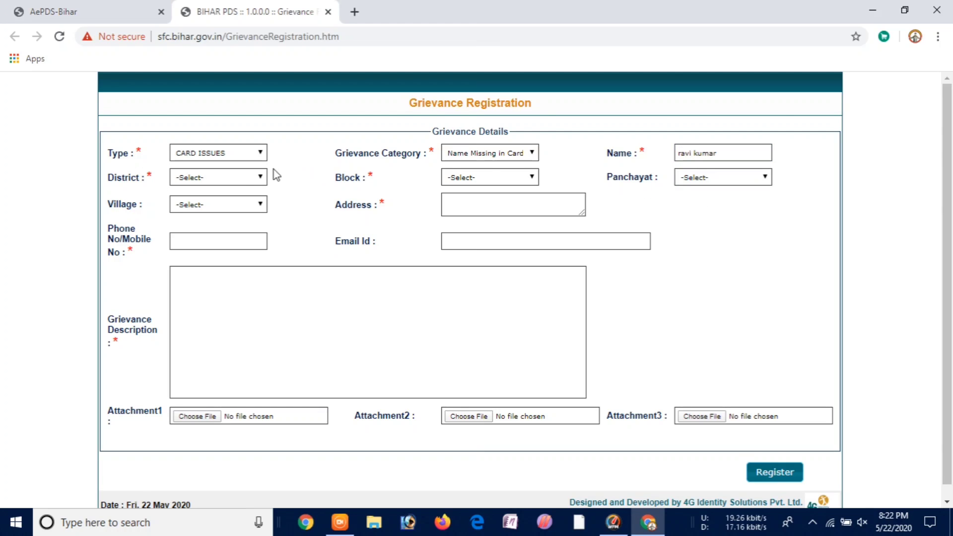
{"action": "left_click", "coordinate": [251, 179]}
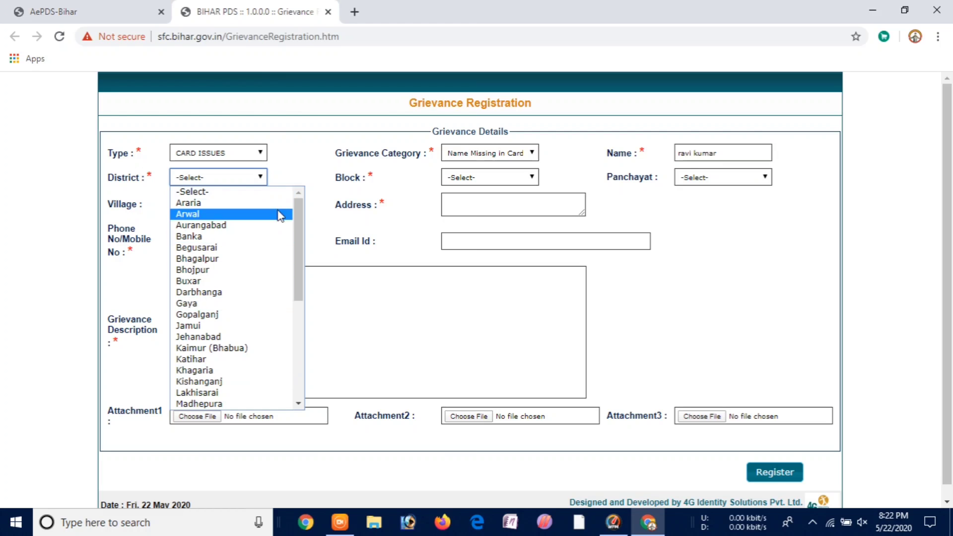
{"action": "left_click_drag", "start_coordinate": [296, 216], "coordinate": [300, 236]}
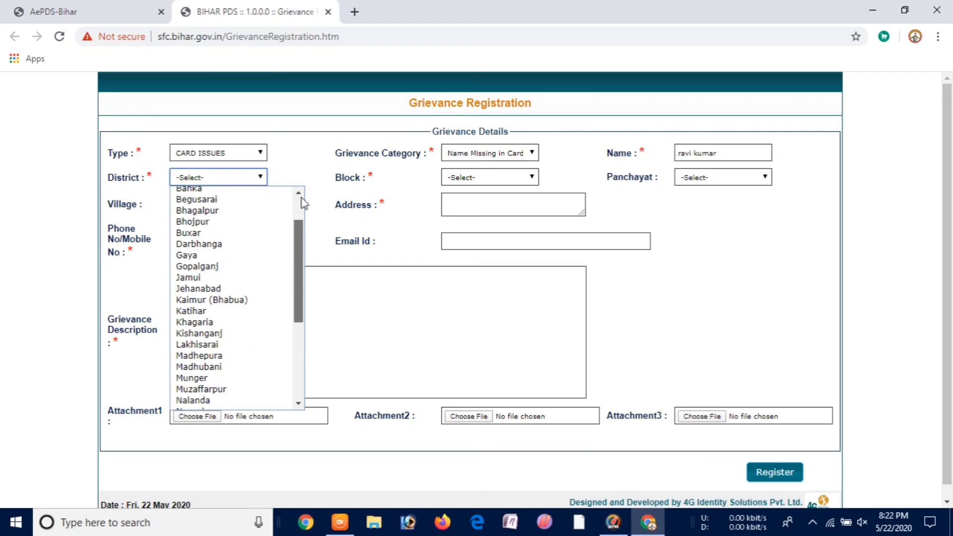
{"action": "scroll", "coordinate": [227, 246], "scroll_direction": "up", "scroll_amount": 2}
{"action": "left_click", "coordinate": [209, 221]}
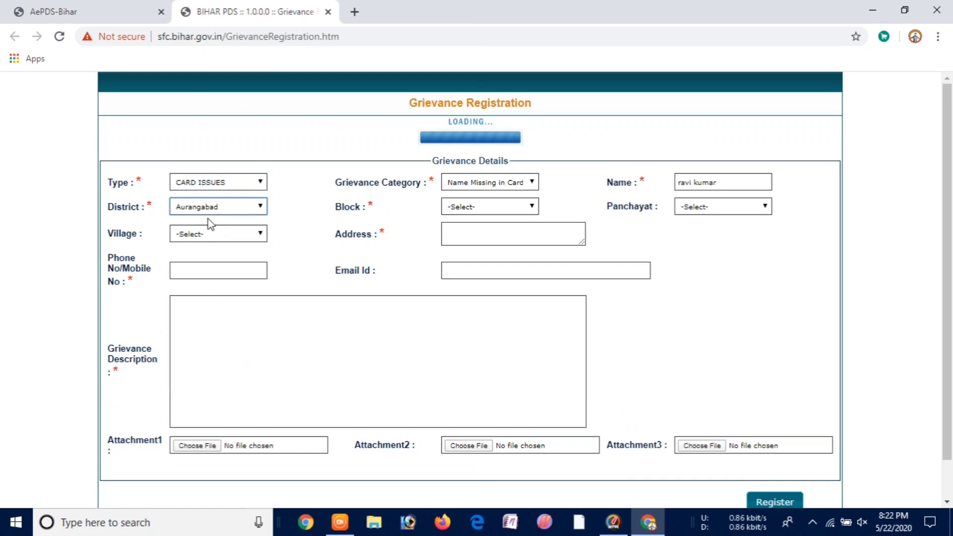
- Set Block to Daudnagar, Panchayat to Anchha and Village to ANEHHA
{"action": "left_click", "coordinate": [528, 177]}
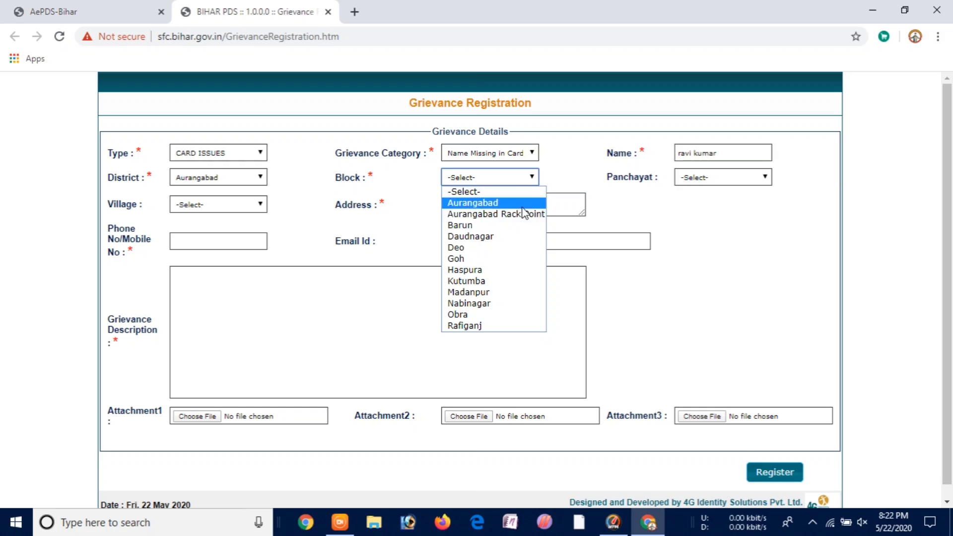
{"action": "left_click", "coordinate": [514, 238]}
{"action": "left_click", "coordinate": [740, 181]}
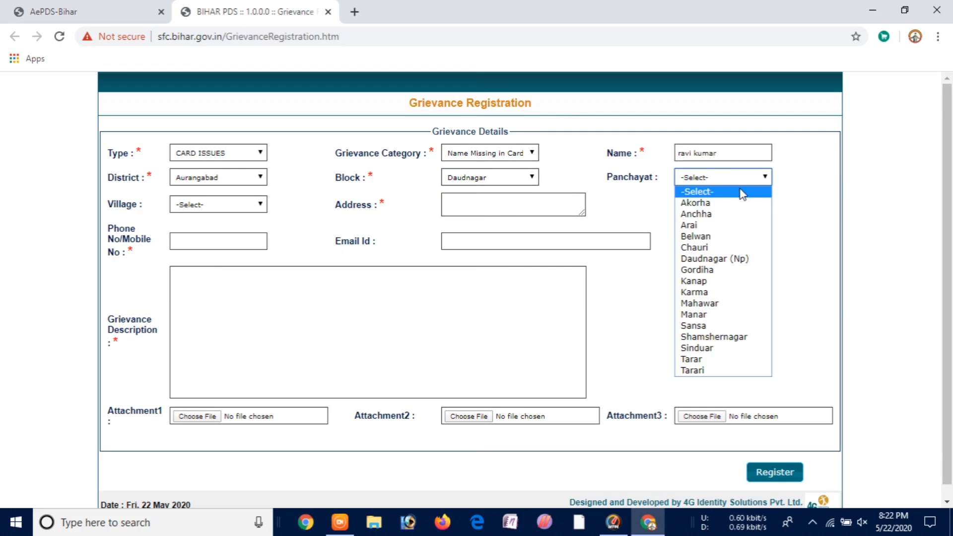
{"action": "left_click", "coordinate": [734, 214]}
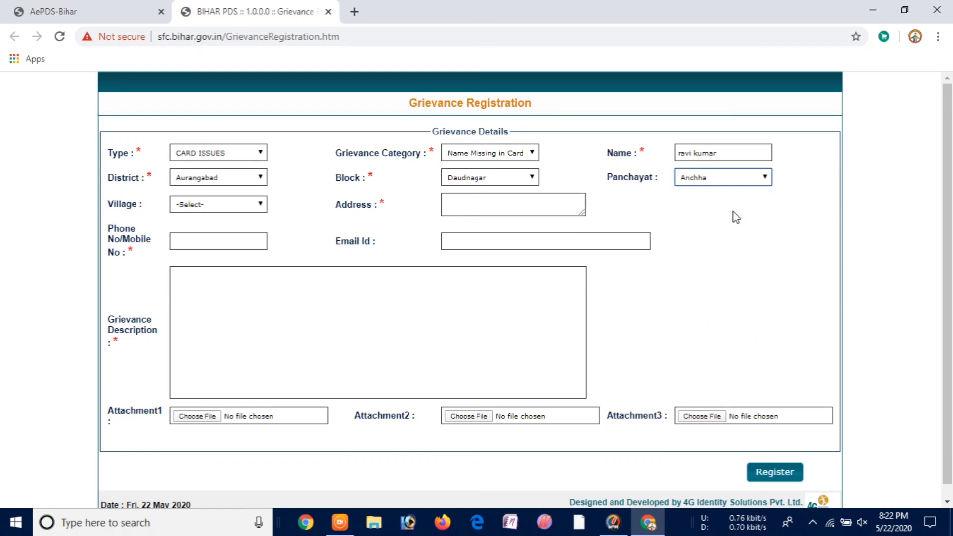
{"action": "left_click", "coordinate": [220, 210]}
{"action": "left_click", "coordinate": [209, 231]}
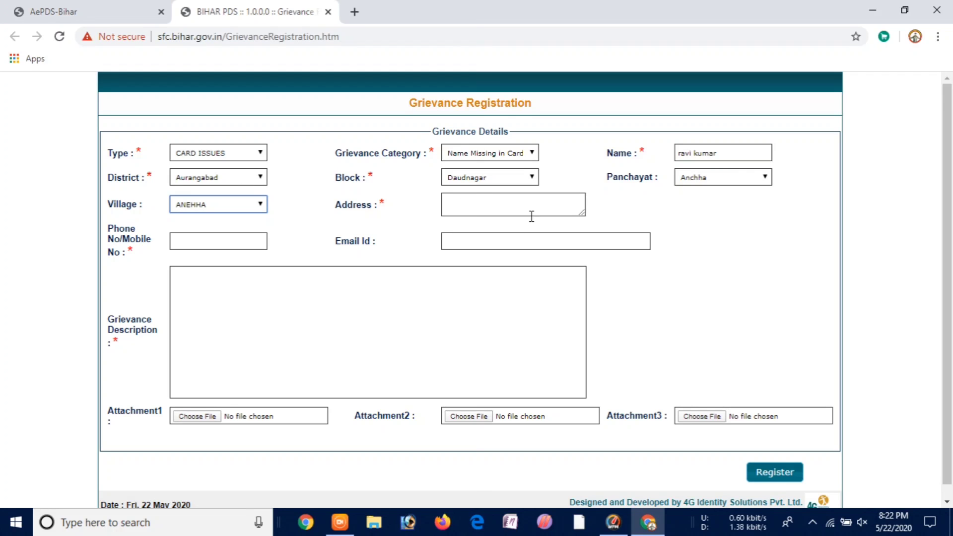
{"action": "left_click", "coordinate": [475, 204]}
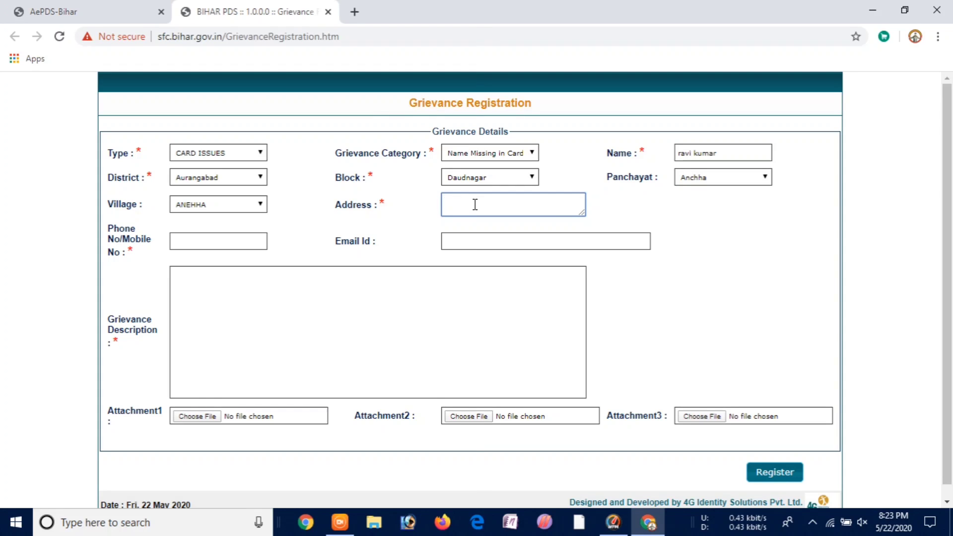
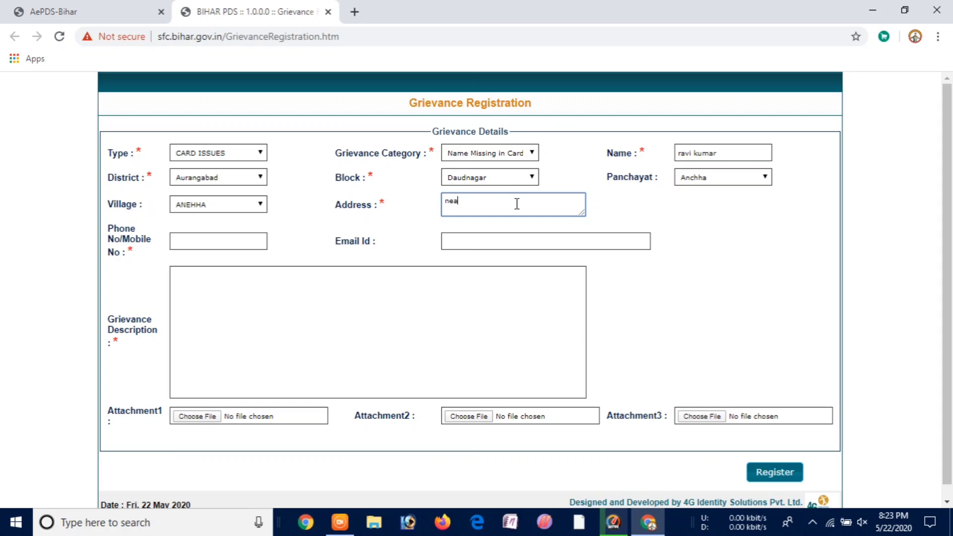
- Enter the applicant's mobile number and e-mail address
{"action": "left_click", "coordinate": [188, 241]}
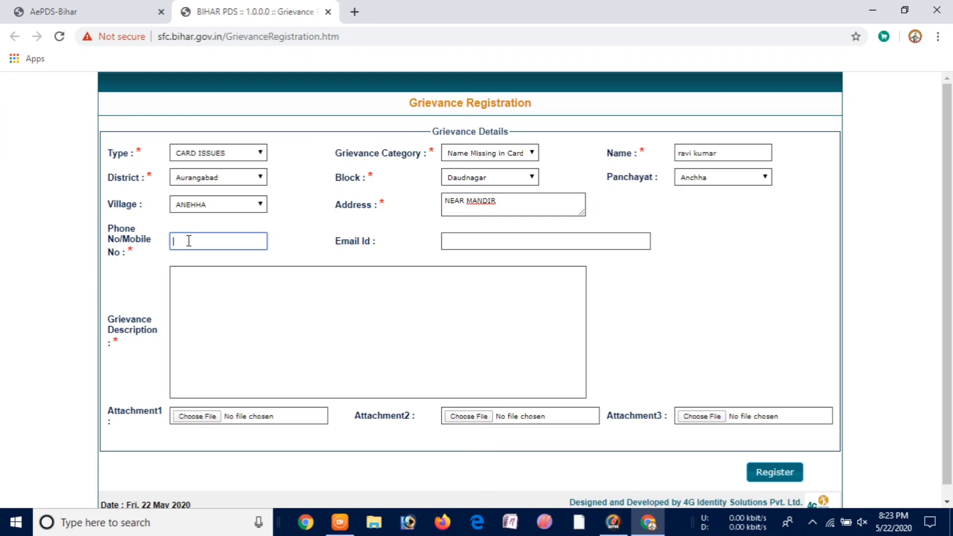
{"action": "left_click", "coordinate": [505, 240]}
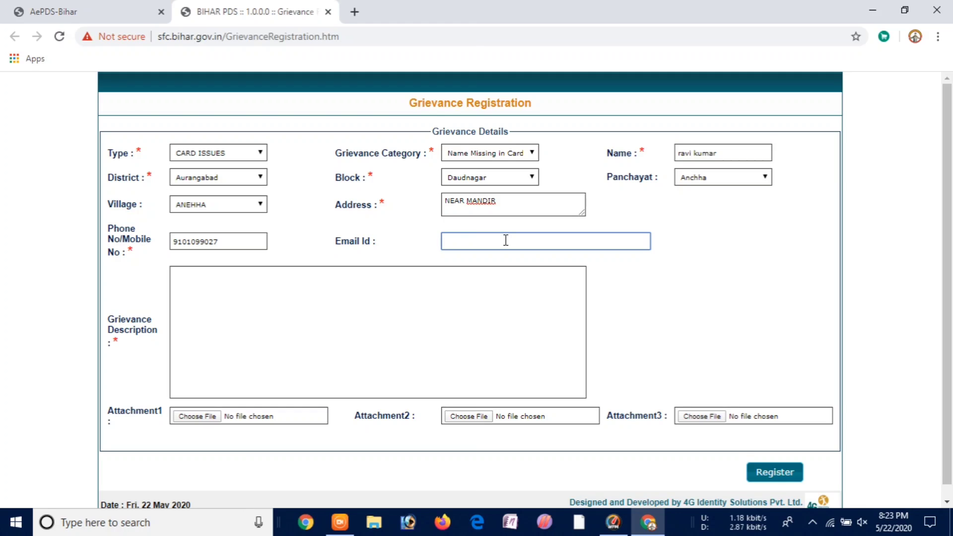
{"action": "type", "text": "GAZIB"}
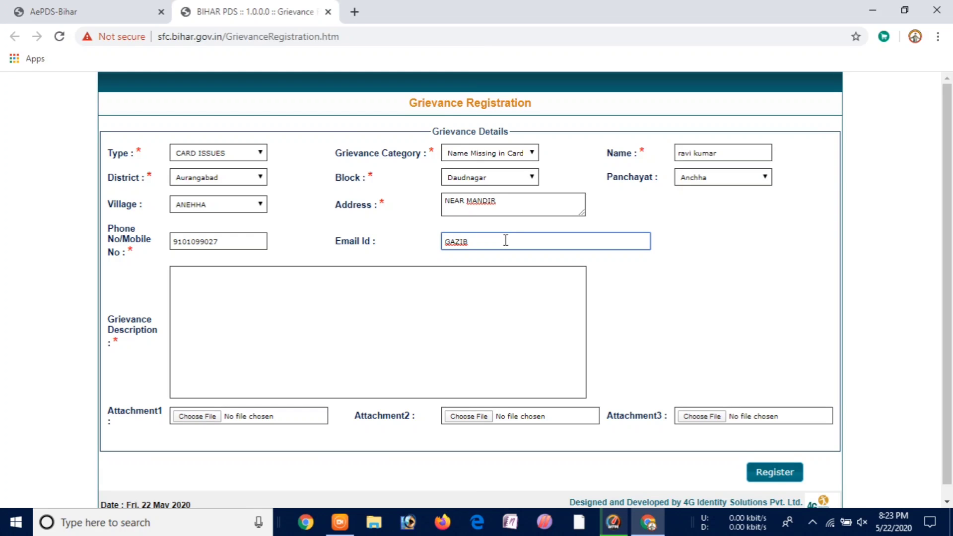
{"action": "key", "text": "BackSpace"}
{"action": "key", "text": "BackSpace"}
{"action": "key", "text": "BackSpace"}
{"action": "key", "text": "BackSpace"}
{"action": "key", "text": "BackSpace"}
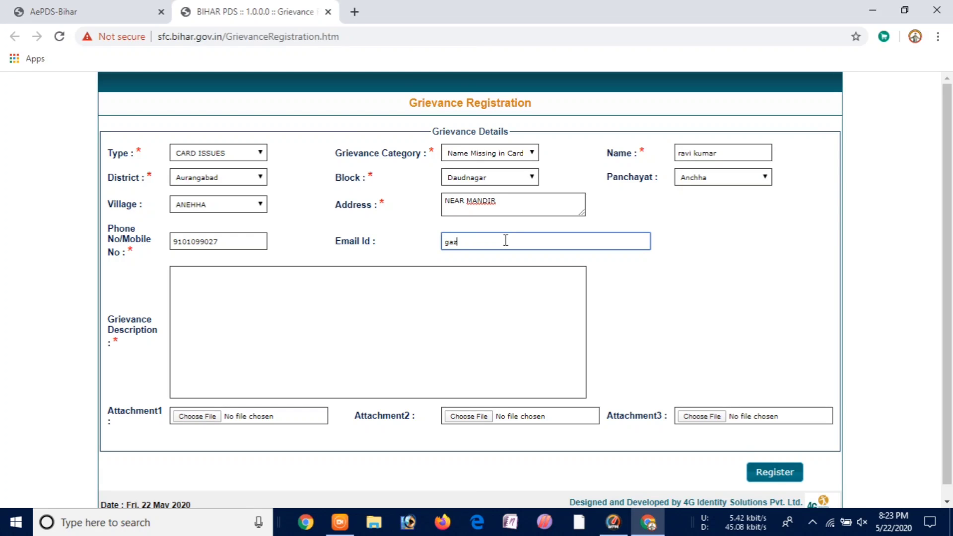
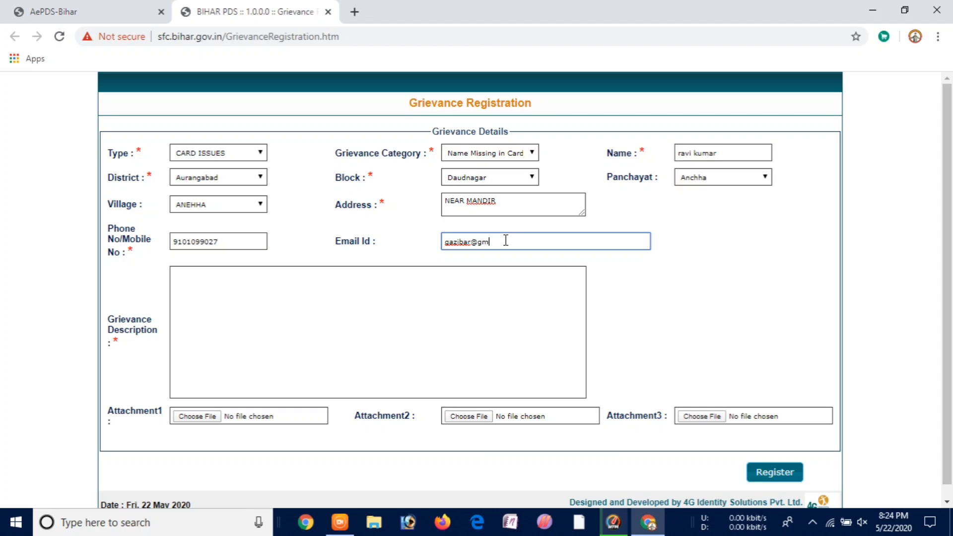
- Write the description 'I WANT ADD FAMILY MEMBER NAME', trimming MEMBERS to MEMBER
{"action": "left_click", "coordinate": [207, 295]}
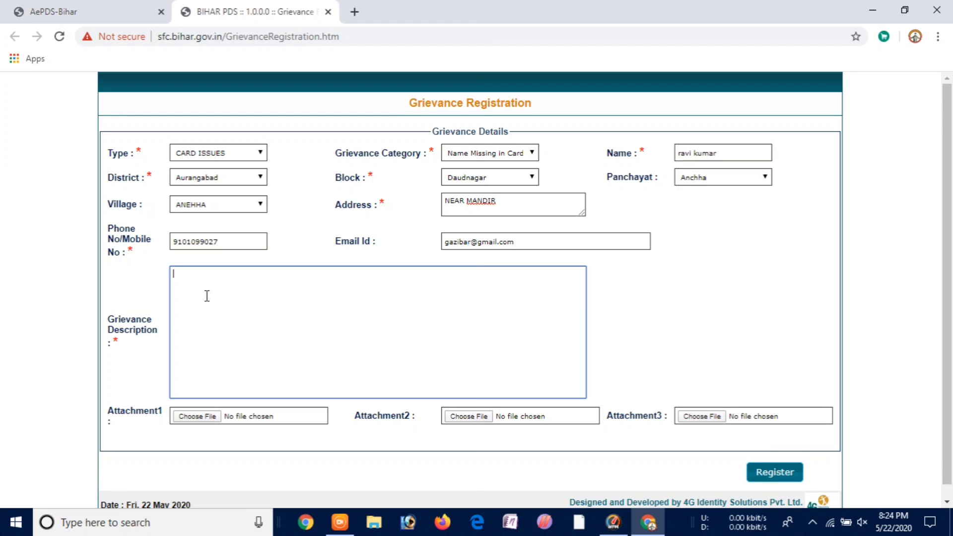
{"action": "type", "text": "I WANT "}
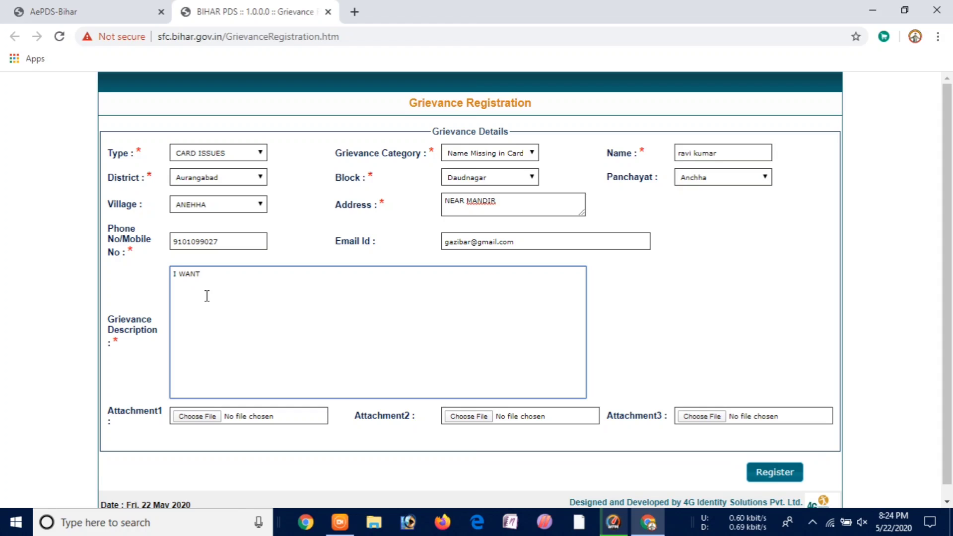
{"action": "type", "text": "ADD FAMILY MEM"}
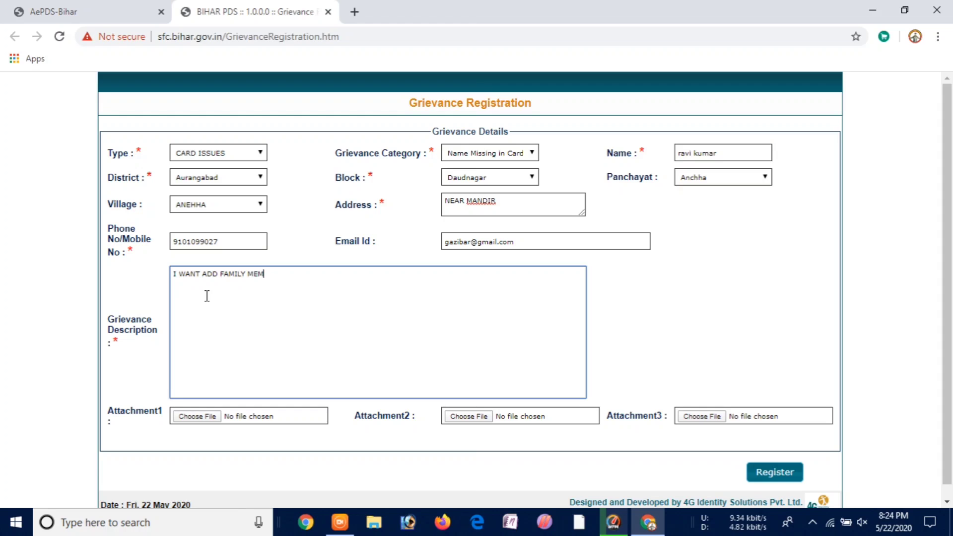
{"action": "type", "text": "BERS NAME"}
{"action": "left_click", "coordinate": [283, 274]}
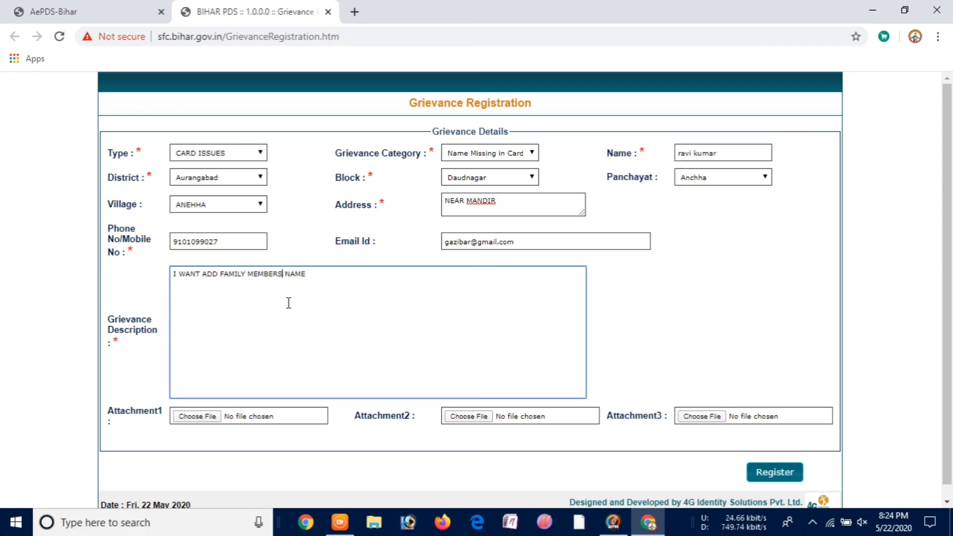
{"action": "key", "text": "BackSpace"}
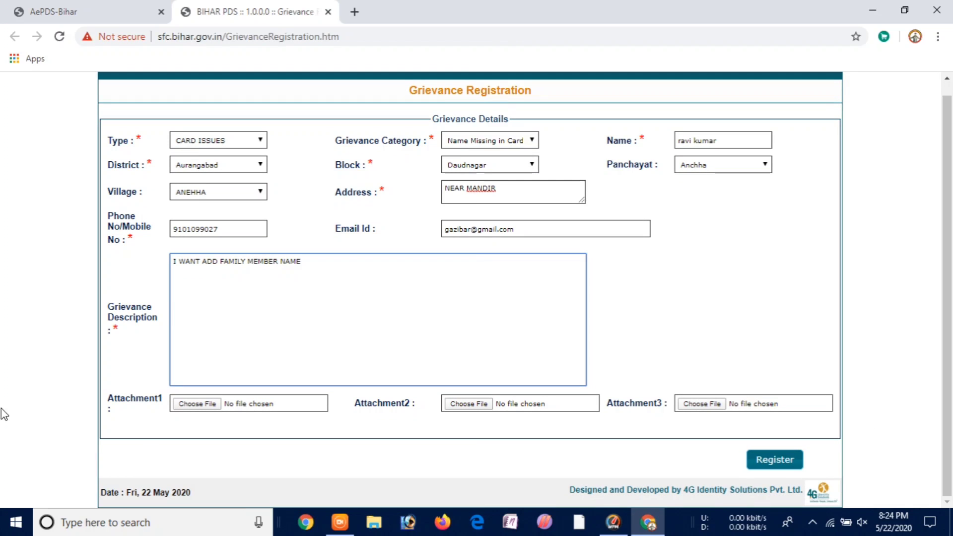
- Attach AADHAR CARD.jpg from the ID CARD folder as the first attachment
{"action": "left_click", "coordinate": [208, 405]}
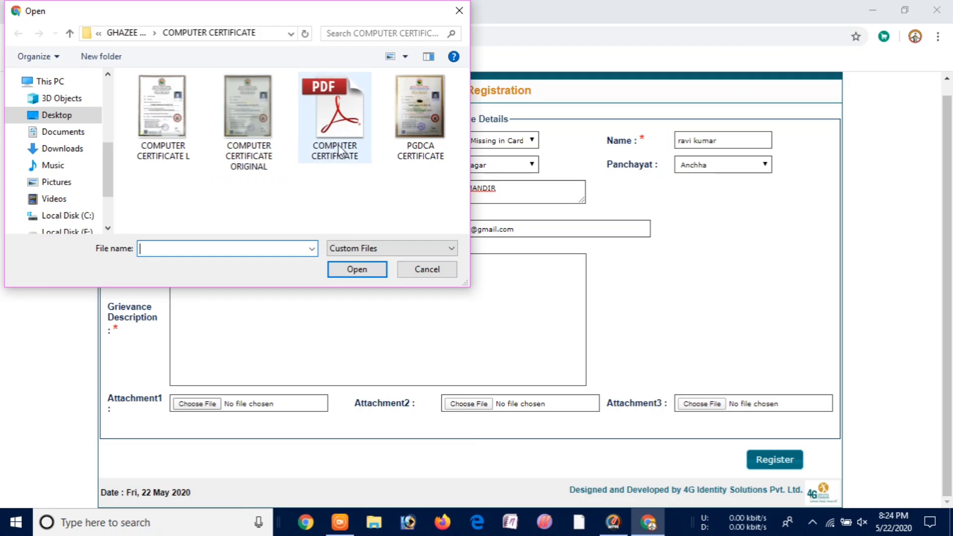
{"action": "left_click", "coordinate": [78, 118]}
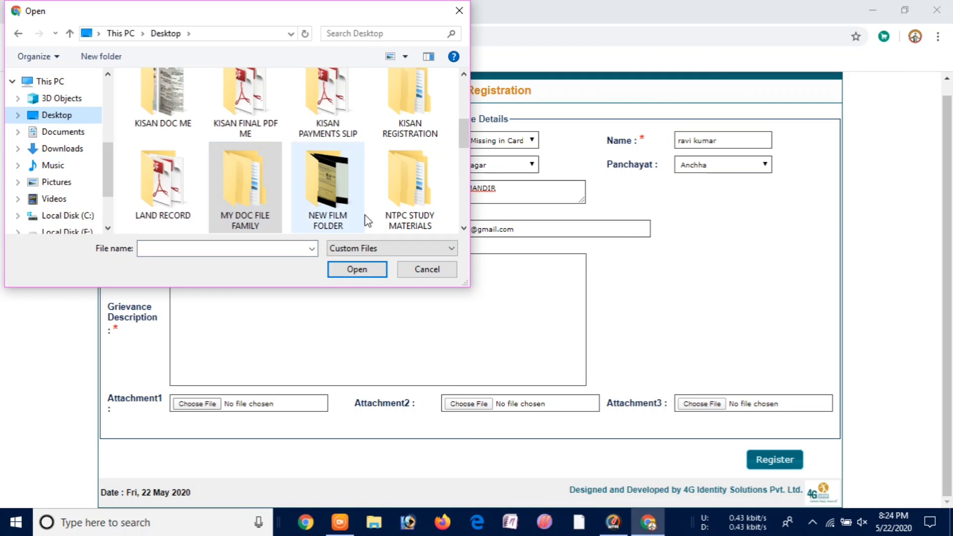
{"action": "left_click_drag", "start_coordinate": [460, 129], "coordinate": [471, 226]}
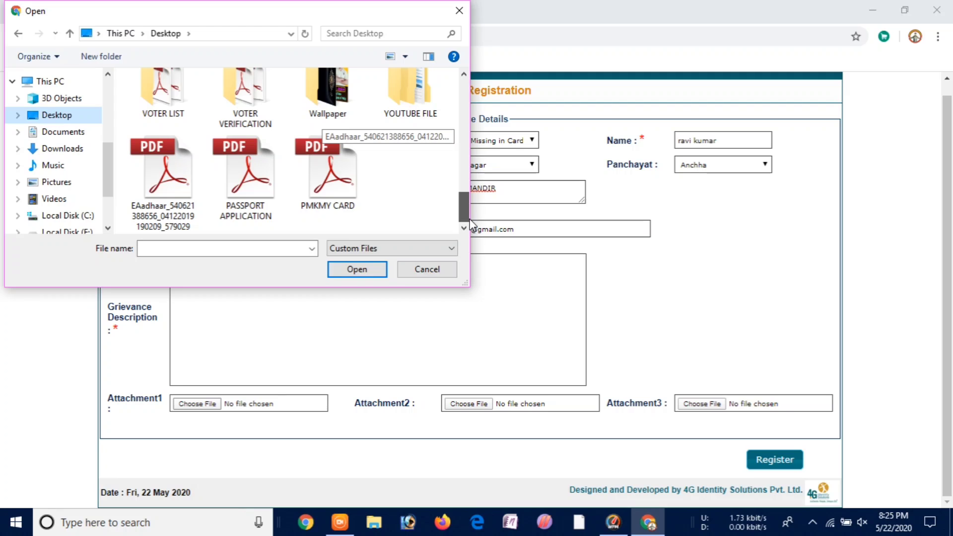
{"action": "left_click_drag", "start_coordinate": [468, 205], "coordinate": [471, 144]}
{"action": "double_click", "coordinate": [214, 152]}
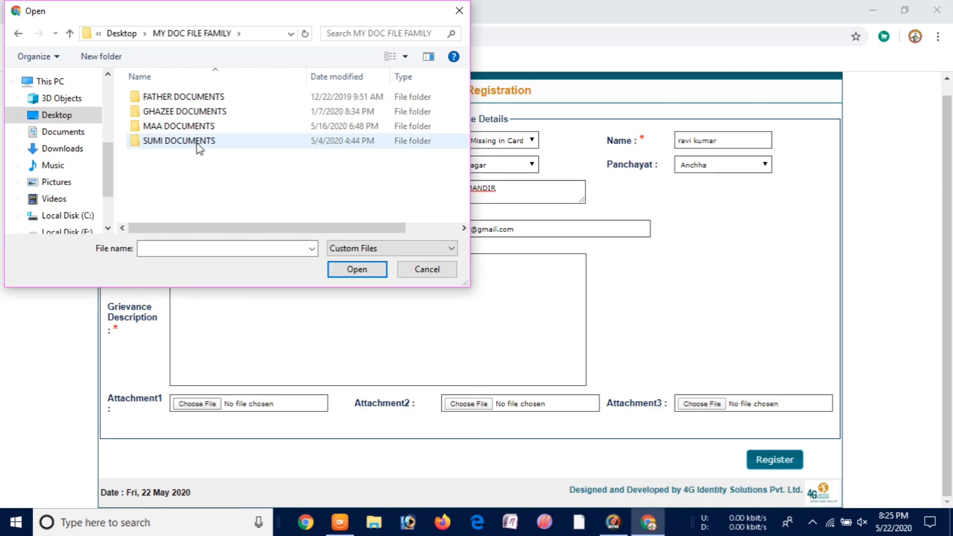
{"action": "double_click", "coordinate": [199, 112]}
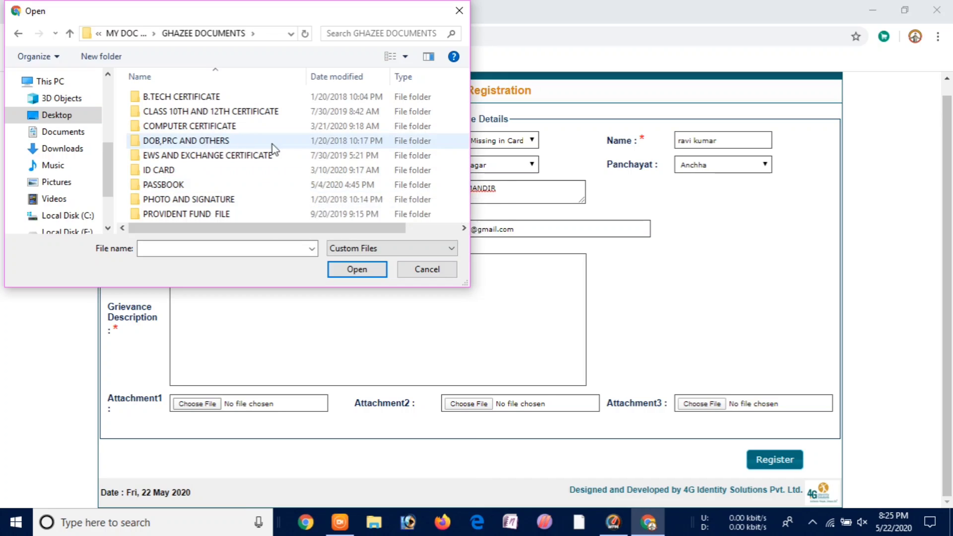
{"action": "double_click", "coordinate": [229, 172]}
{"action": "left_click", "coordinate": [162, 127]}
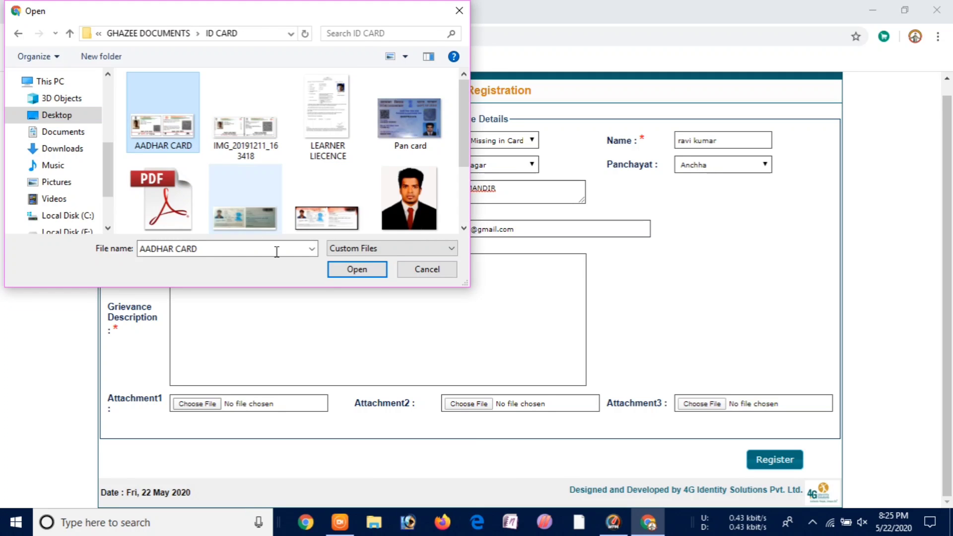
{"action": "left_click", "coordinate": [357, 269]}
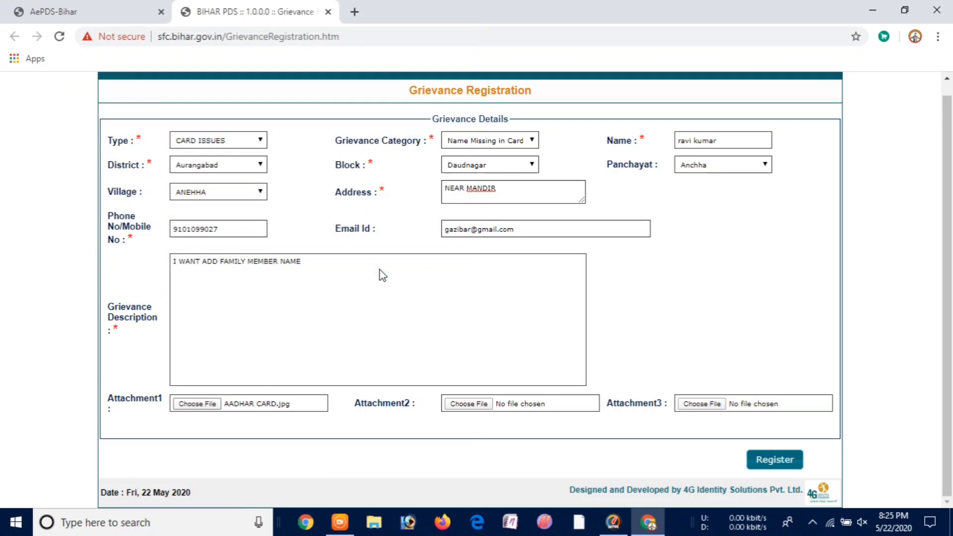
- Attach Pan card.jpg as the second attachment and AADHAR CARD.jpg as the third
{"action": "left_click", "coordinate": [475, 404]}
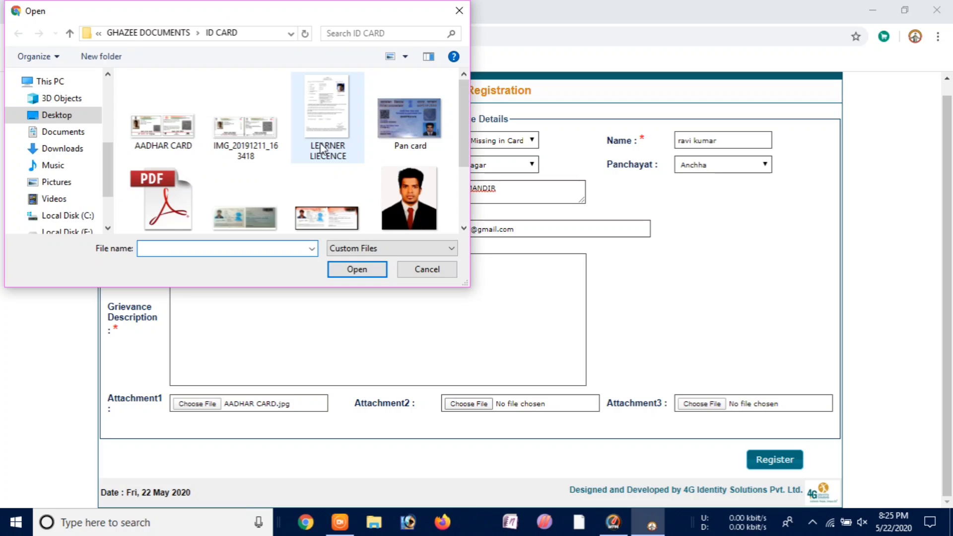
{"action": "left_click", "coordinate": [410, 115]}
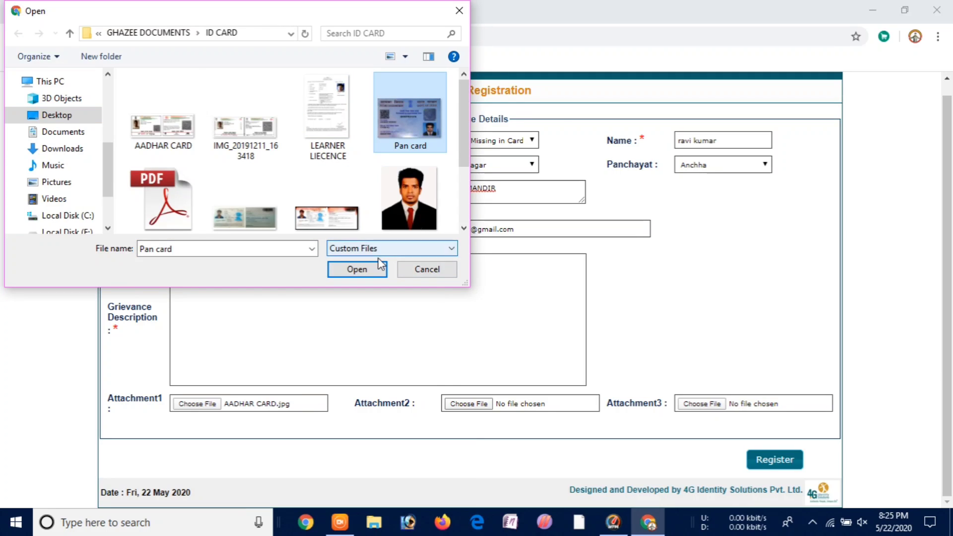
{"action": "left_click", "coordinate": [370, 269]}
{"action": "left_click", "coordinate": [711, 406]}
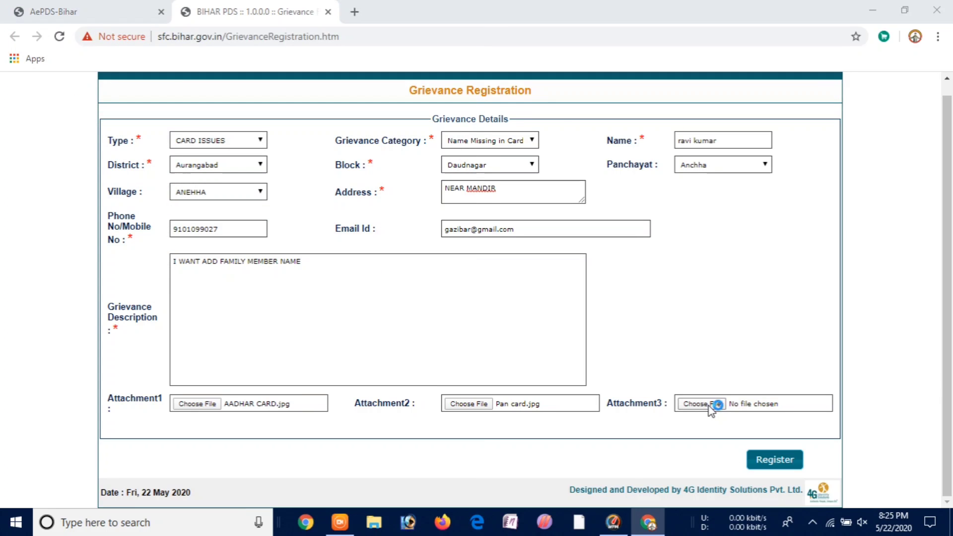
{"action": "left_click_drag", "start_coordinate": [460, 114], "coordinate": [463, 131]}
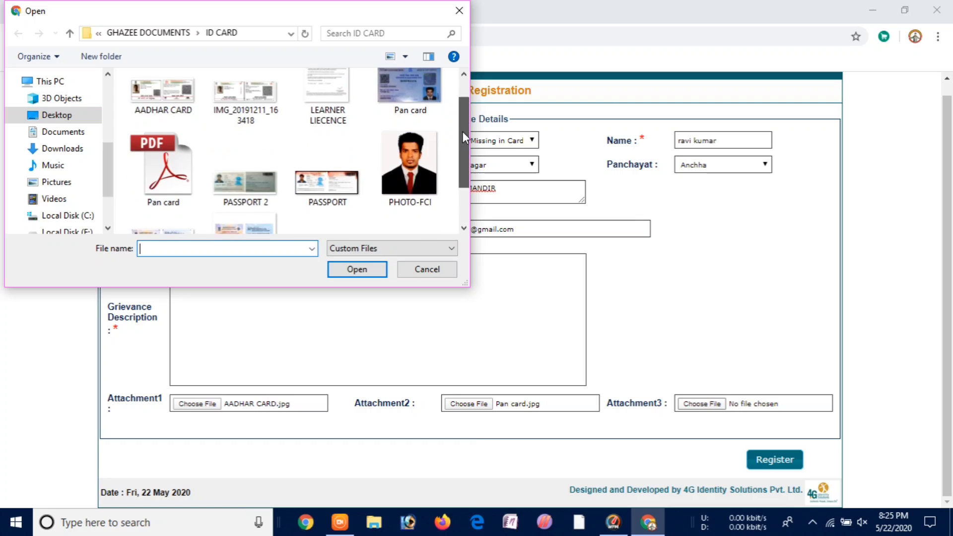
{"action": "left_click", "coordinate": [163, 92]}
{"action": "left_click", "coordinate": [346, 274]}
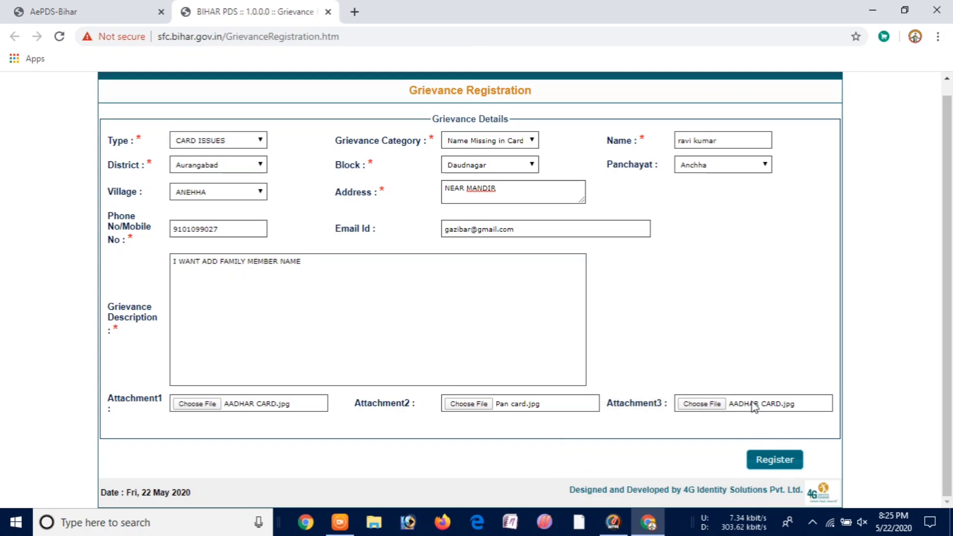
- Register the grievance, then return to the AePDS-Bihar browser tab
{"action": "left_click", "coordinate": [767, 460]}
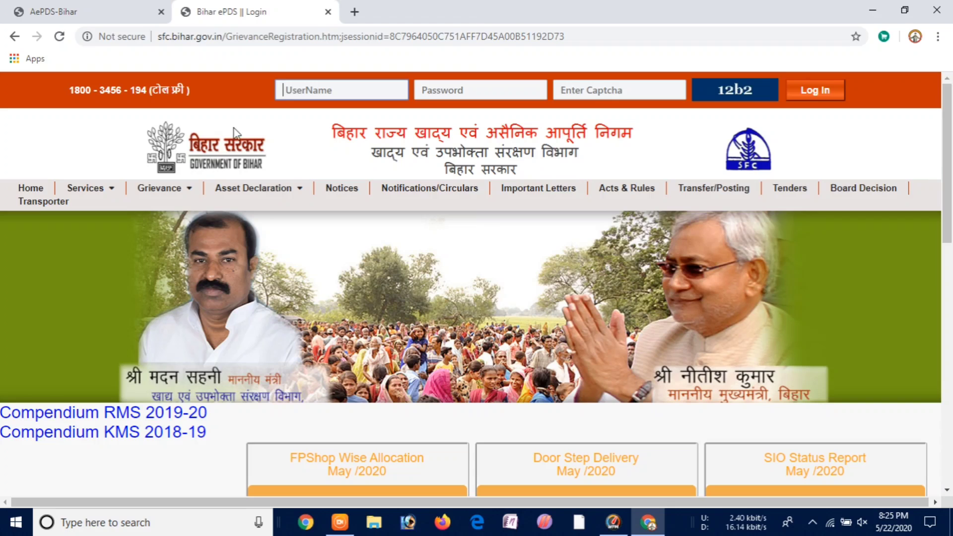
{"action": "left_click_drag", "start_coordinate": [948, 143], "coordinate": [946, 71]}
{"action": "left_click", "coordinate": [127, 12]}
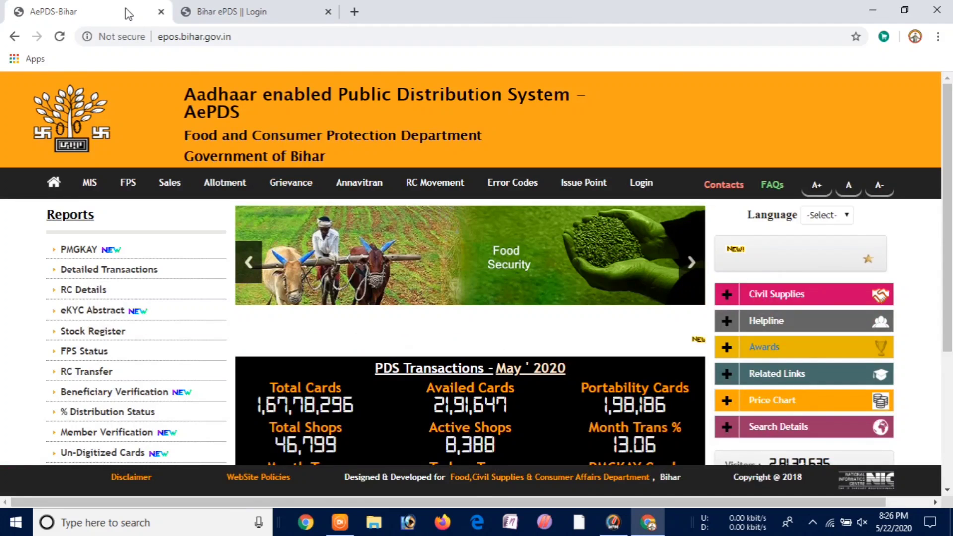